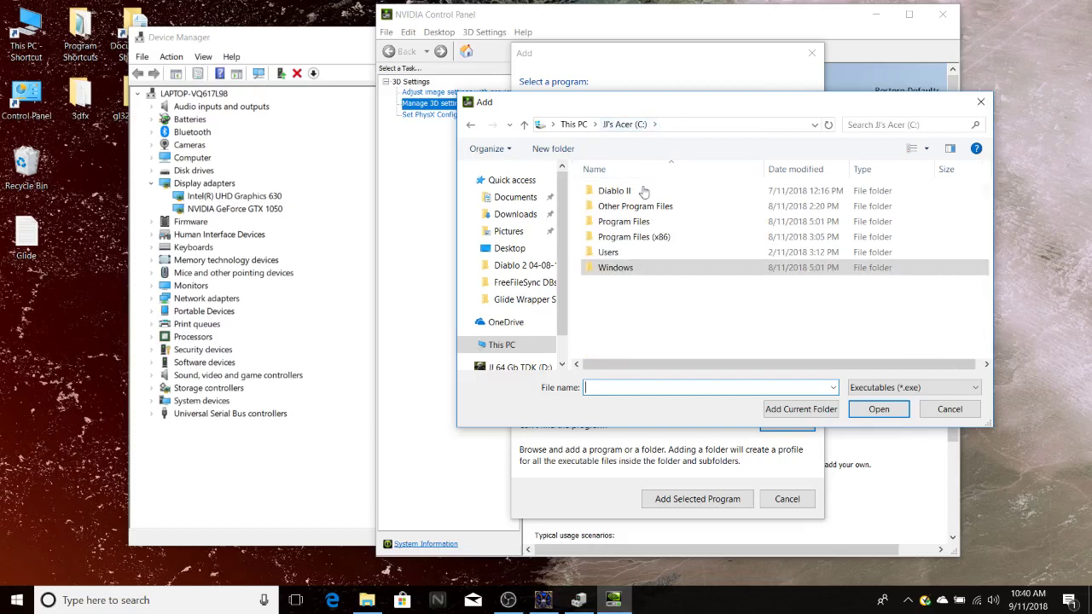
# Step: Browse to Program Files\obs-studio\bin\64bit and pick obs64 as the program to customize
pyautogui.doubleClick(642, 227)
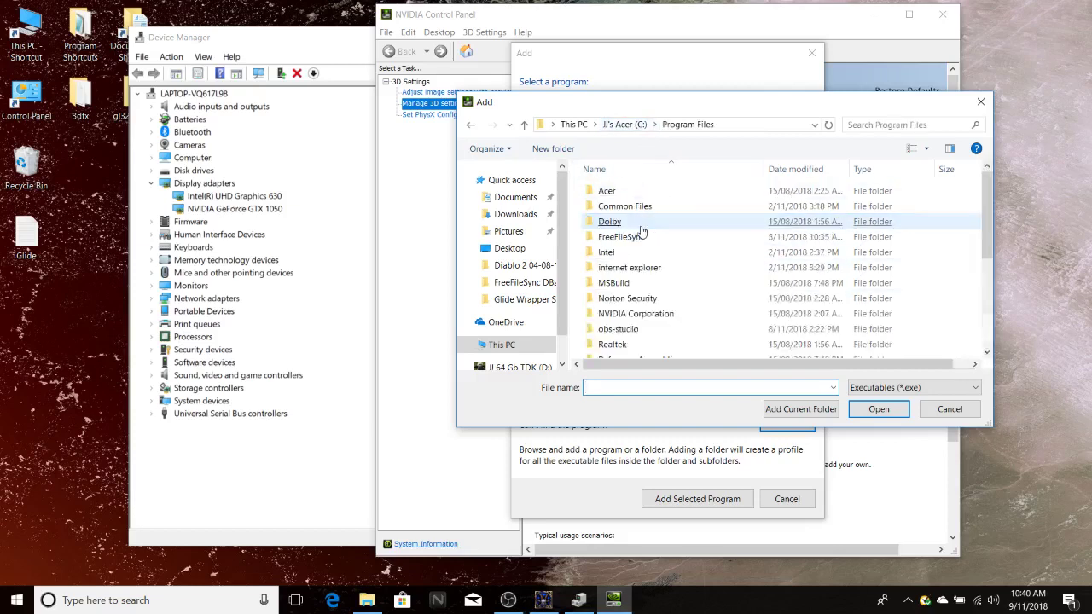
pyautogui.click(653, 330)
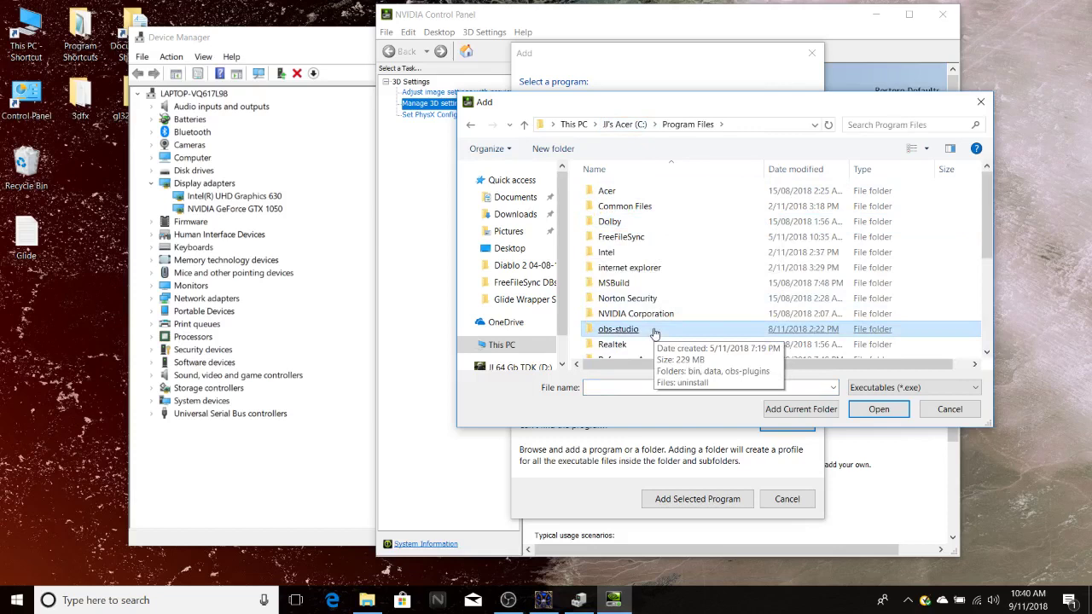
pyautogui.doubleClick(653, 330)
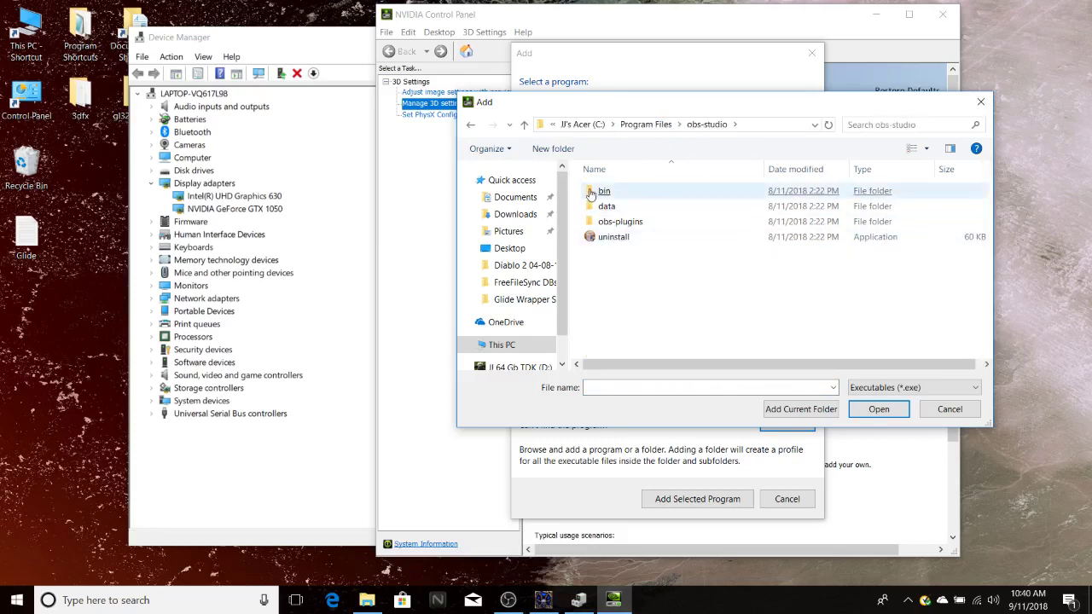
pyautogui.doubleClick(592, 194)
pyautogui.click(600, 193)
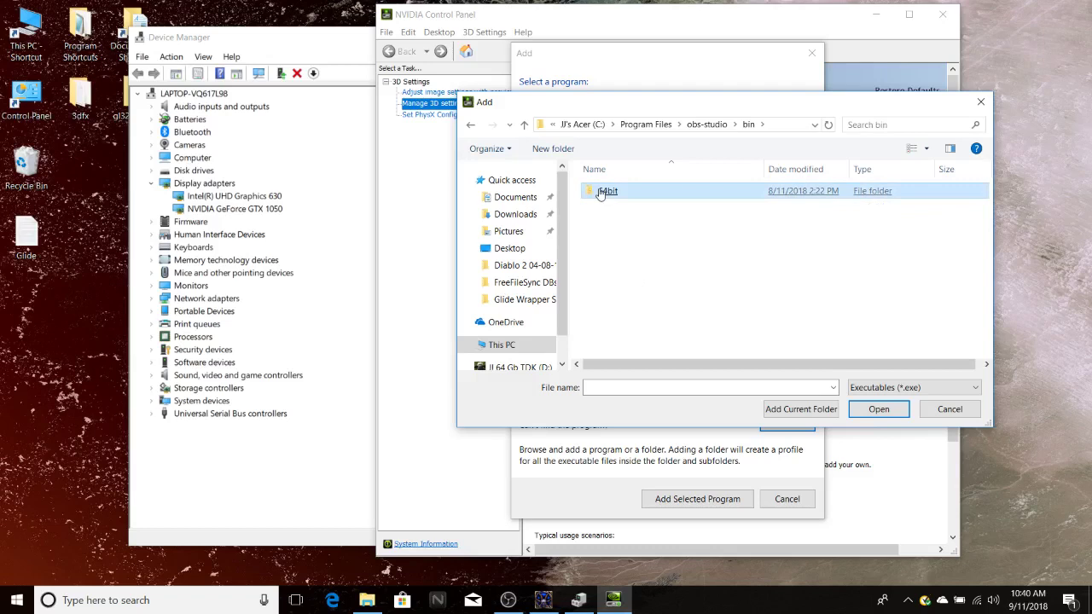
pyautogui.doubleClick(600, 193)
pyautogui.click(607, 222)
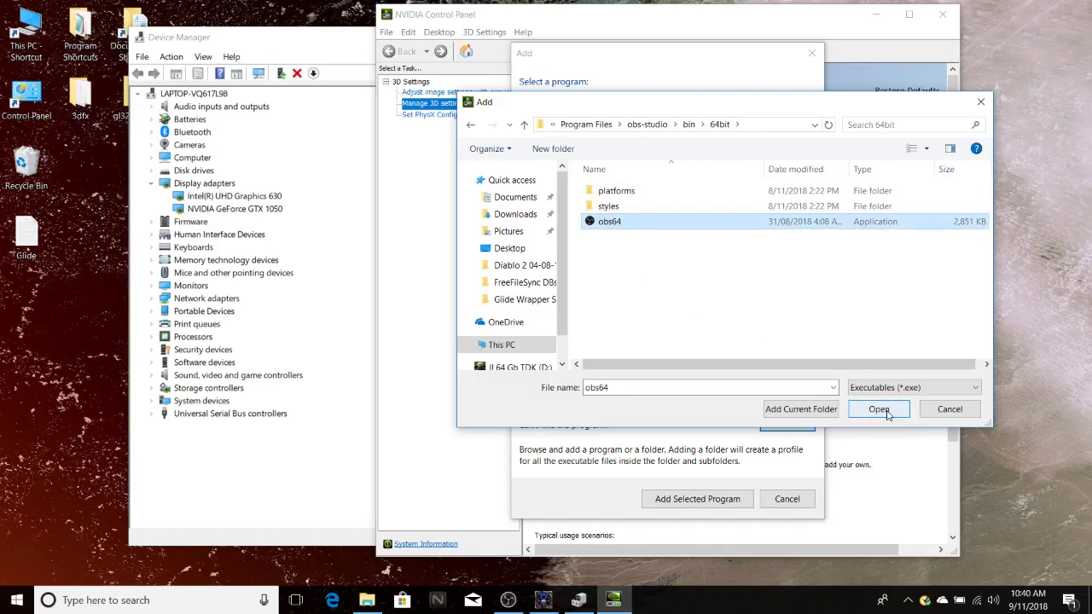
pyautogui.click(948, 410)
# Step: Dismiss the Add dialog and set obs64's preferred graphics processor to Integrated graphics
pyautogui.click(786, 499)
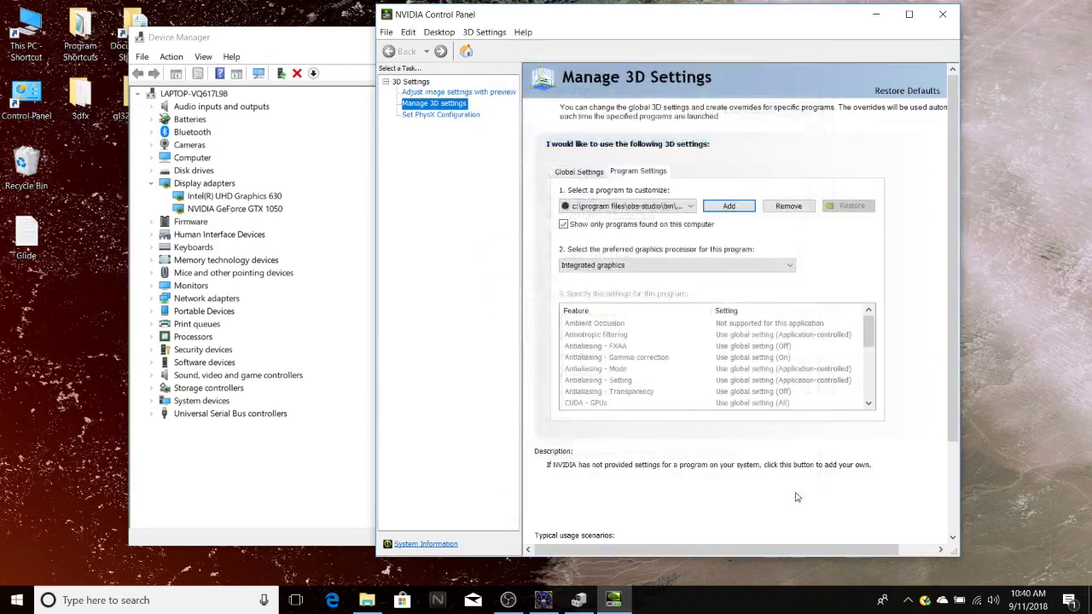
pyautogui.click(658, 270)
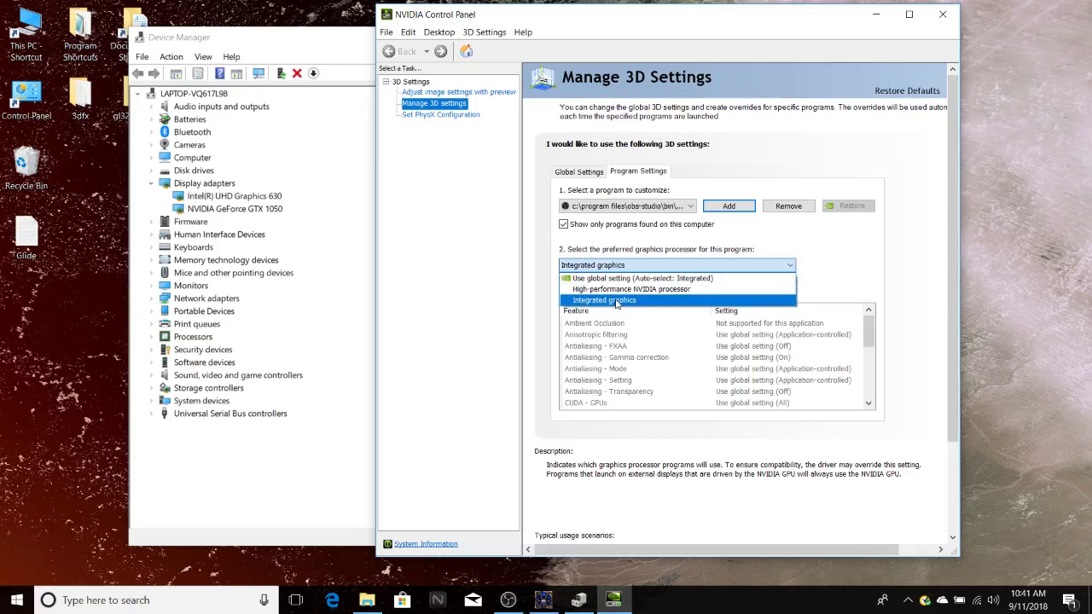
pyautogui.click(616, 302)
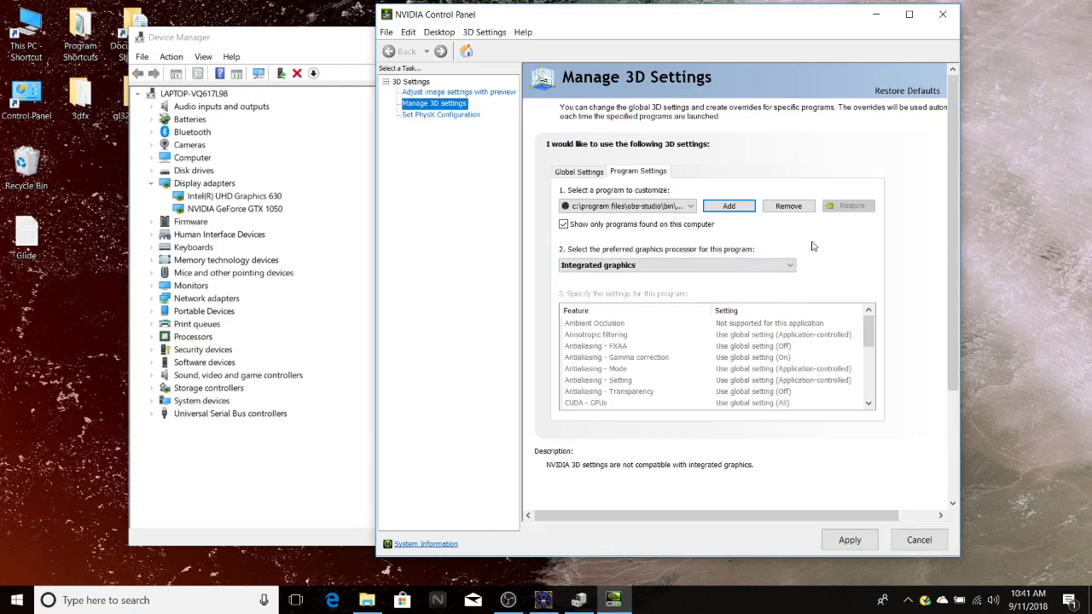
# Step: Switch the program list to Diablo II and back to obs64 to confirm the setting
pyautogui.click(631, 206)
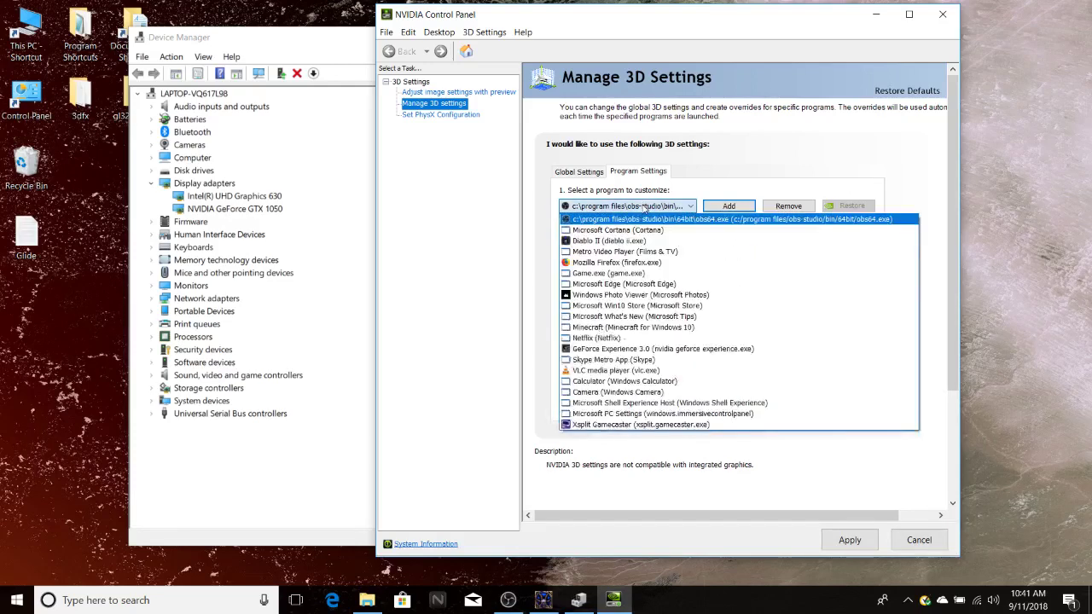
pyautogui.click(636, 245)
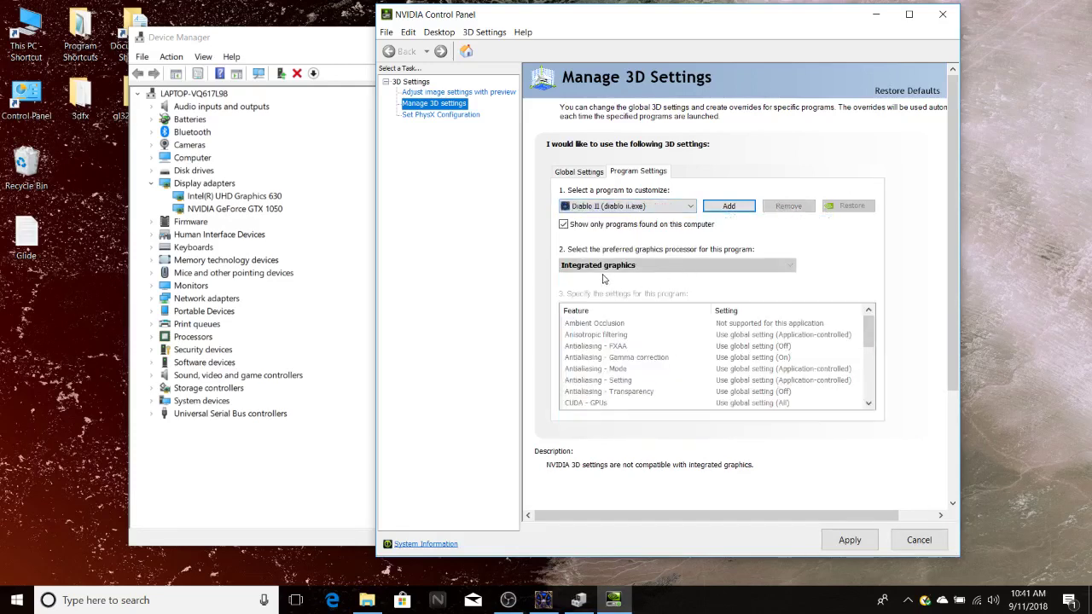
pyautogui.click(652, 208)
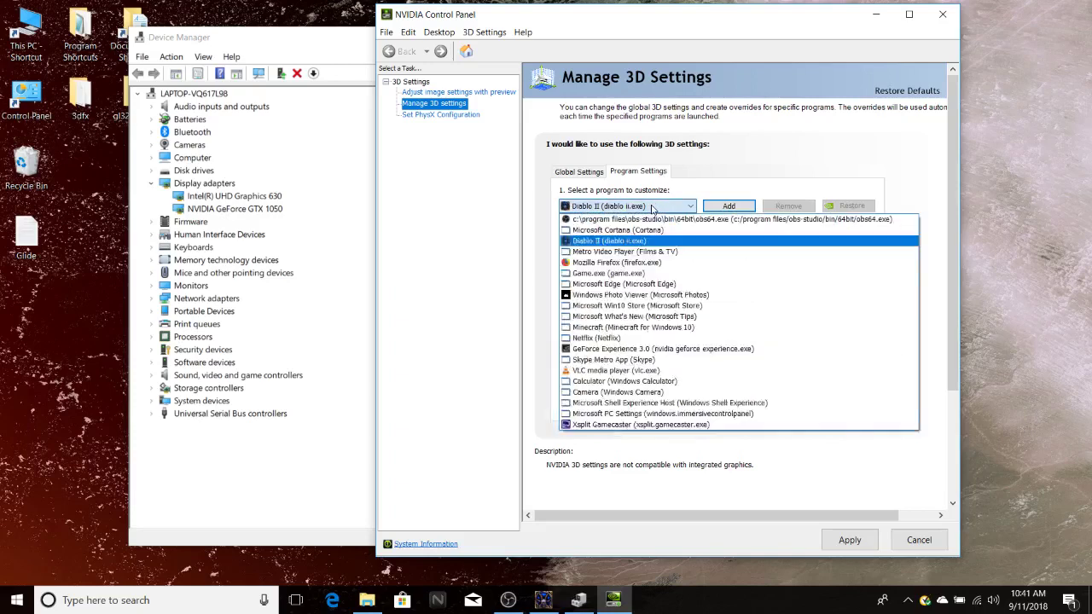
pyautogui.click(620, 219)
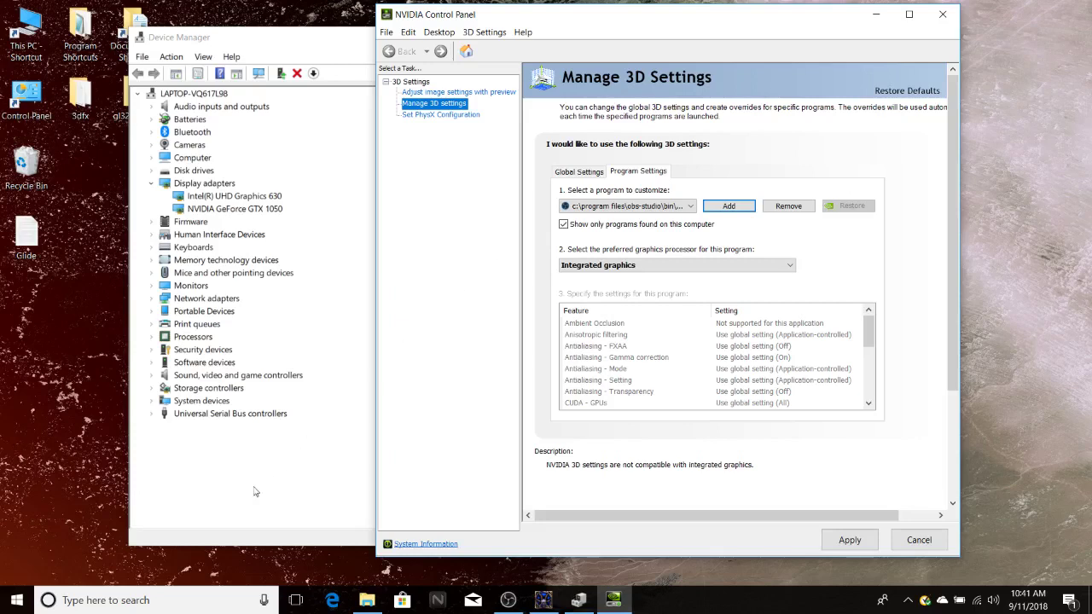
# Step: Apply obs64's Integrated graphics preference, then minimize NVIDIA Control Panel to reveal Device Manager's display adapters
pyautogui.click(219, 481)
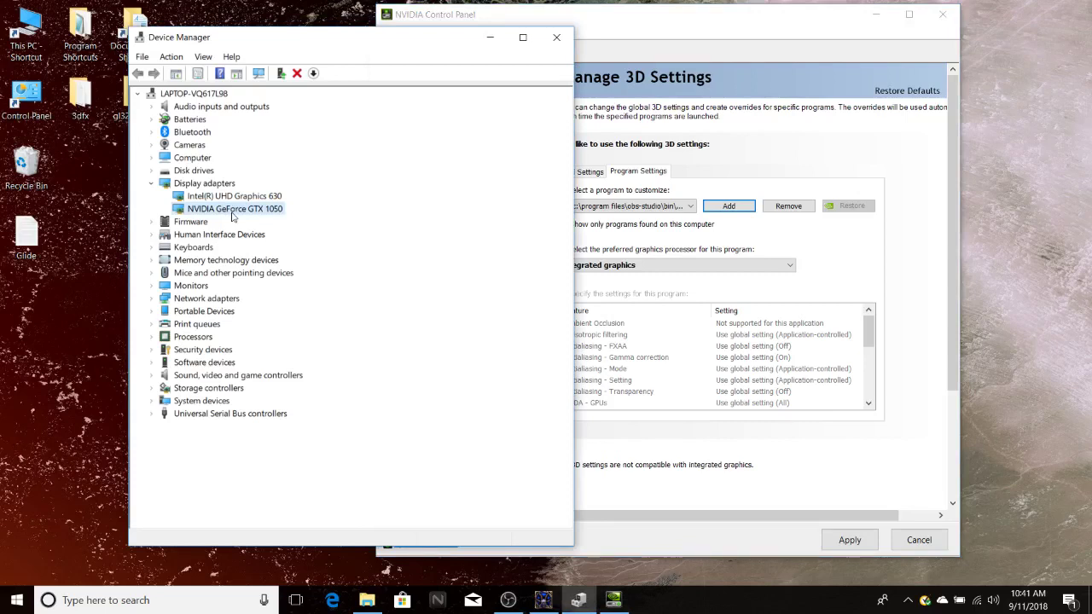
pyautogui.click(738, 35)
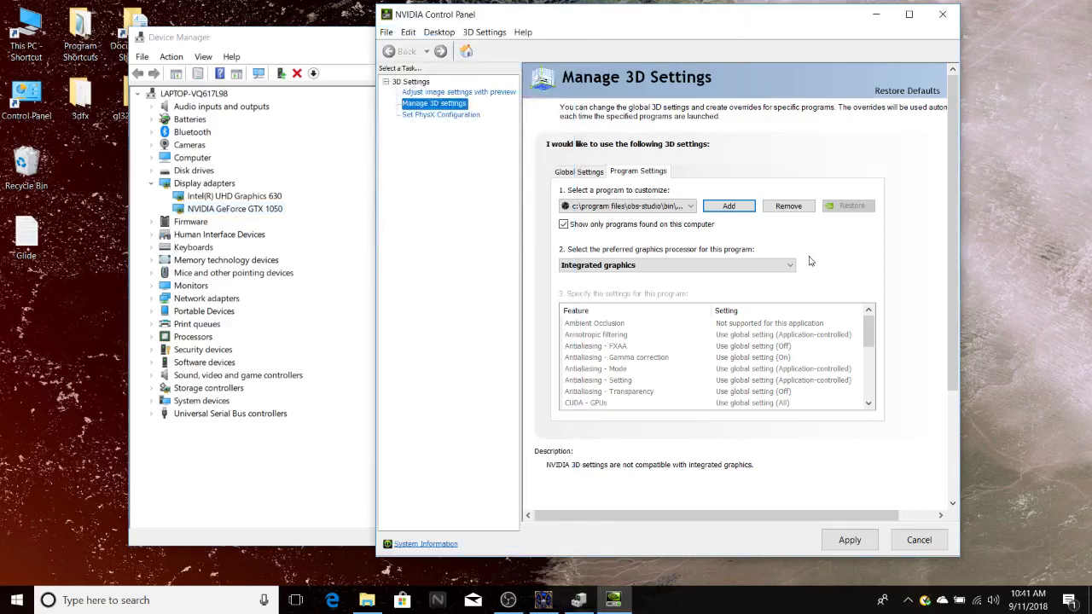
pyautogui.scroll(-1, 956, 384)
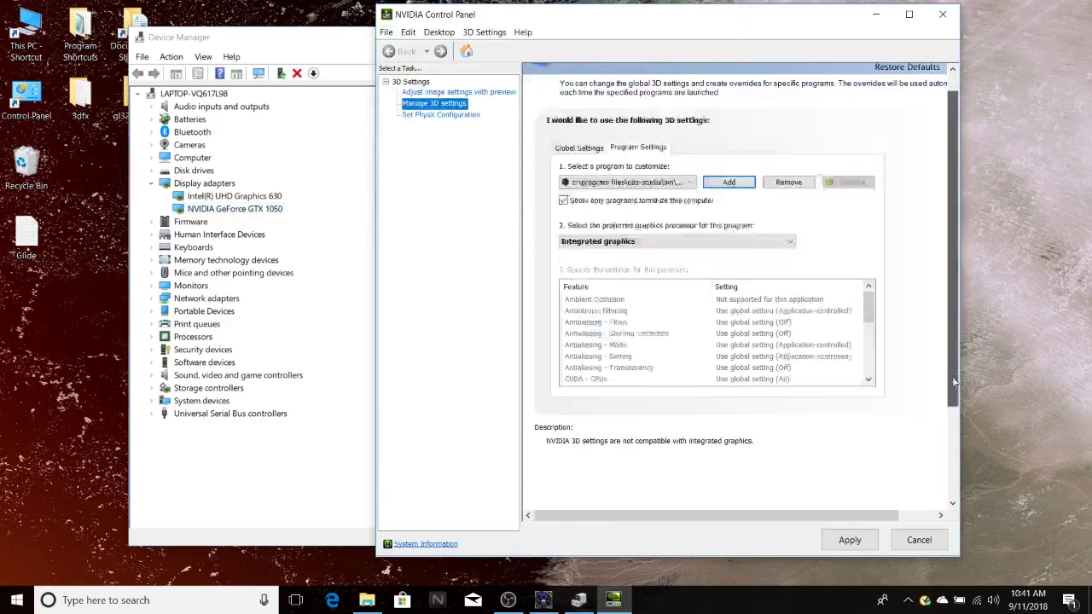
pyautogui.moveTo(956, 383); pyautogui.dragTo(953, 504)
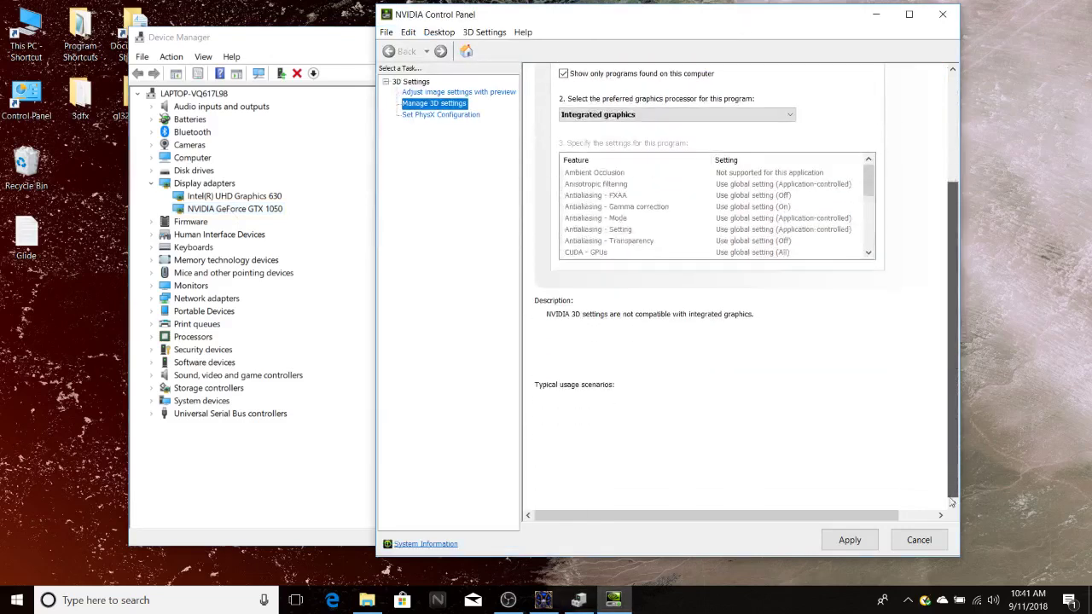
pyautogui.click(847, 546)
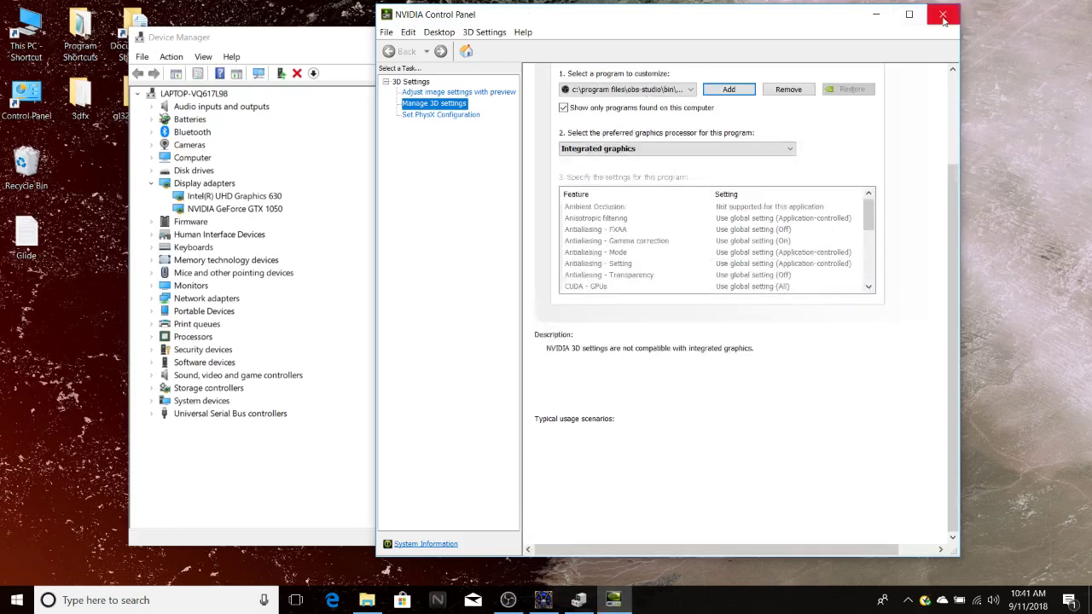
pyautogui.click(875, 17)
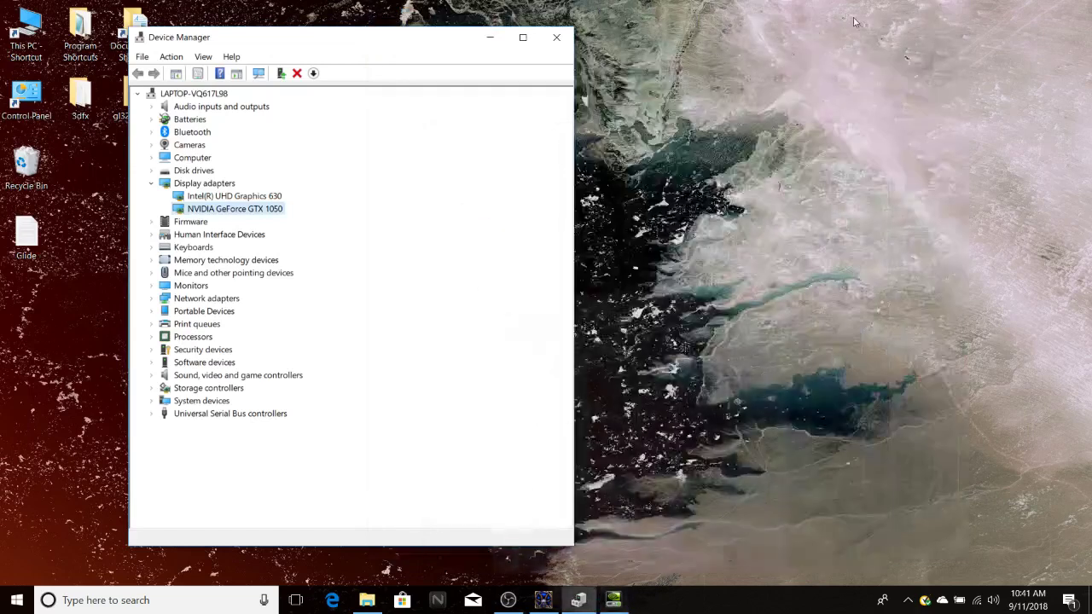
# Step: Minimize Device Manager, open the desktop Program Shortcuts folder and select the OBS Studio shortcut
pyautogui.click(491, 37)
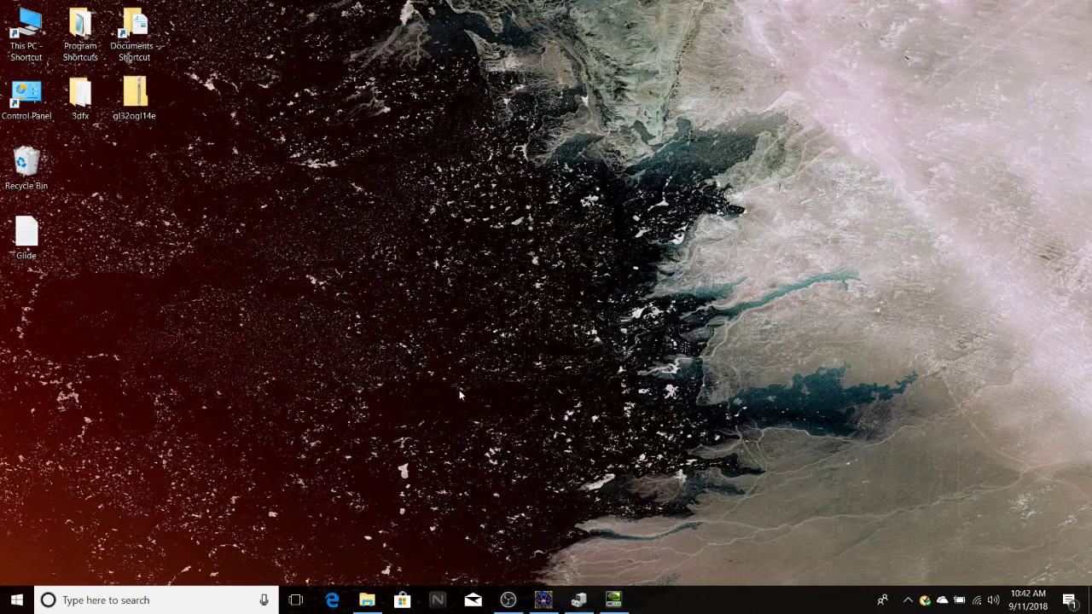
pyautogui.moveTo(512, 608)
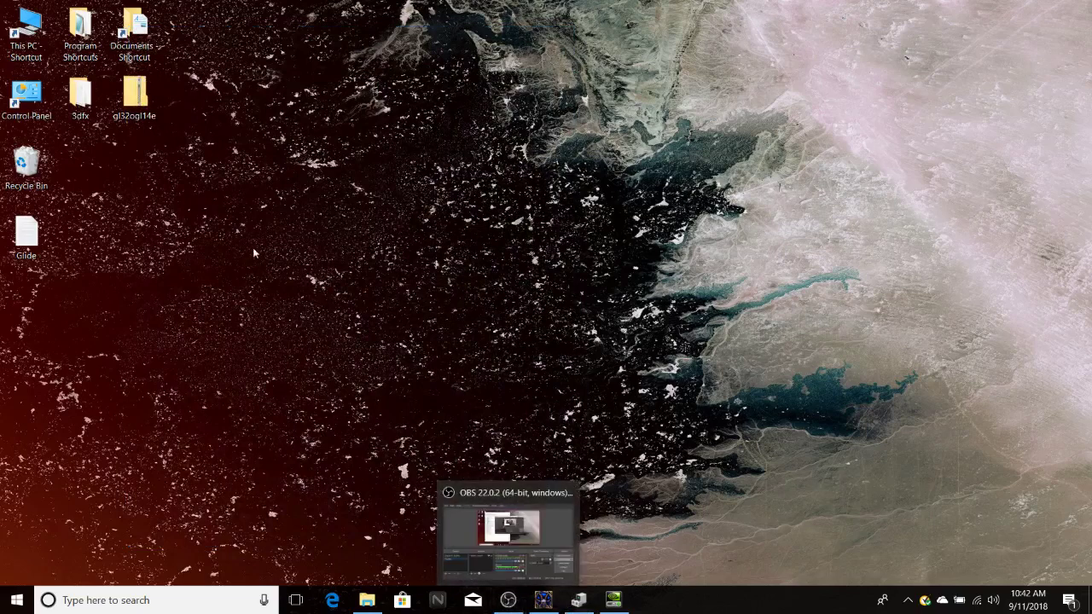
pyautogui.doubleClick(79, 34)
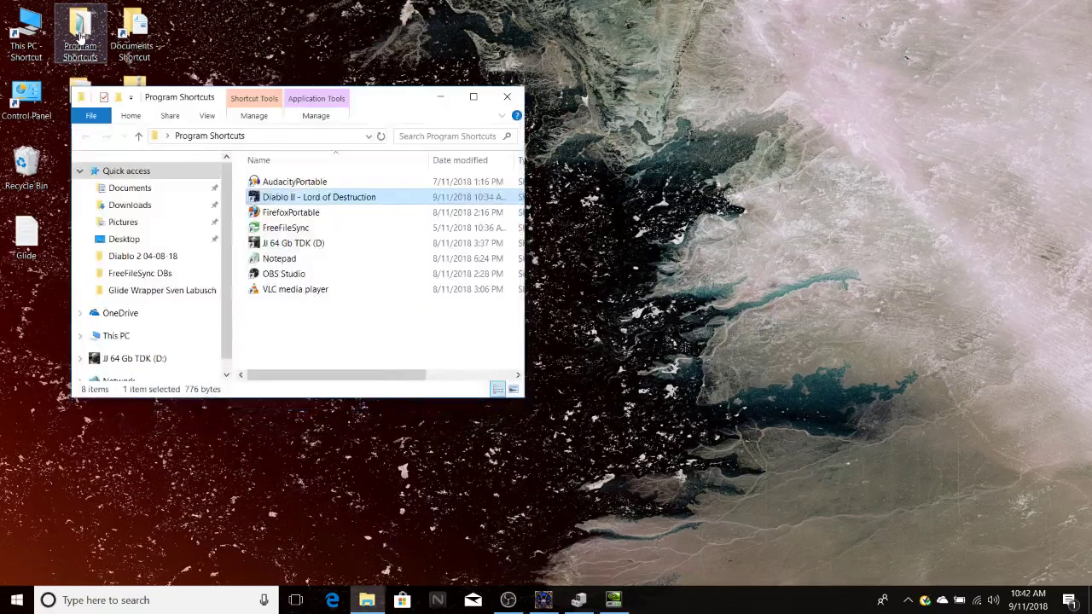
pyautogui.moveTo(384, 106); pyautogui.dragTo(446, 84)
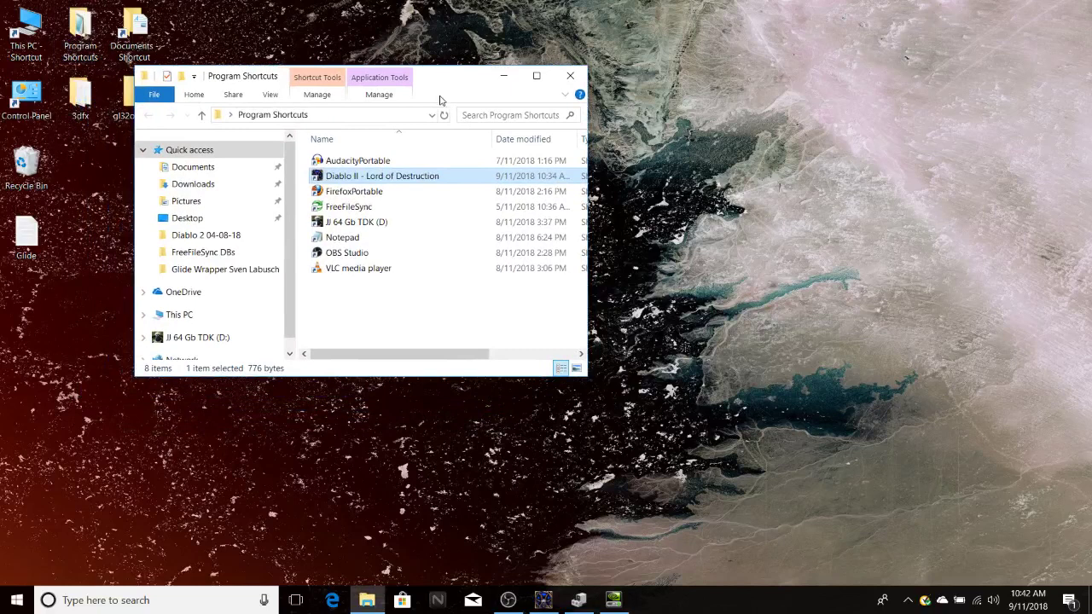
pyautogui.click(338, 254)
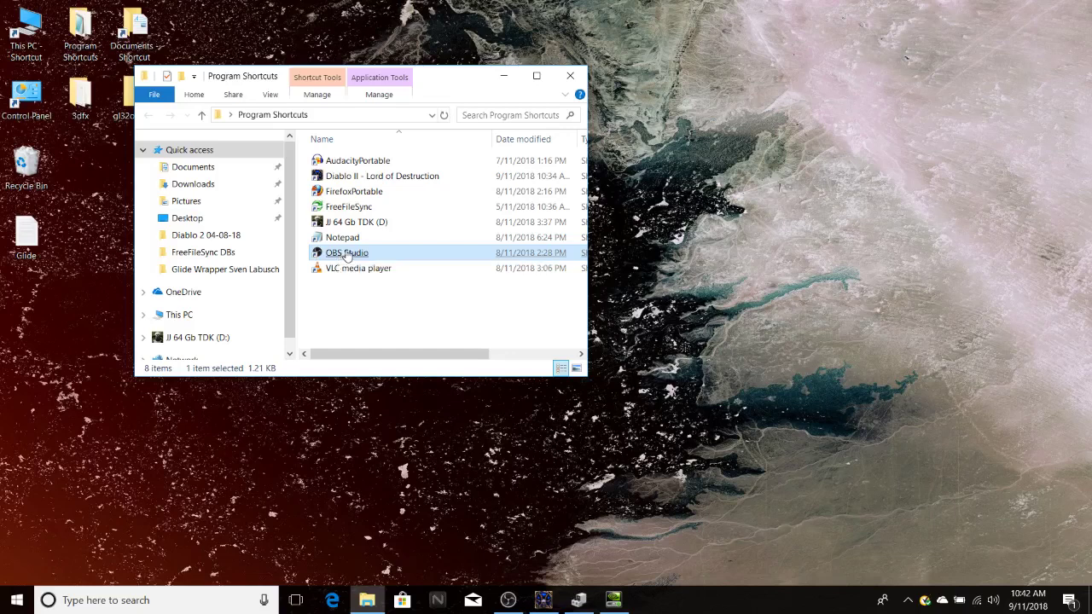
pyautogui.rightClick(347, 255)
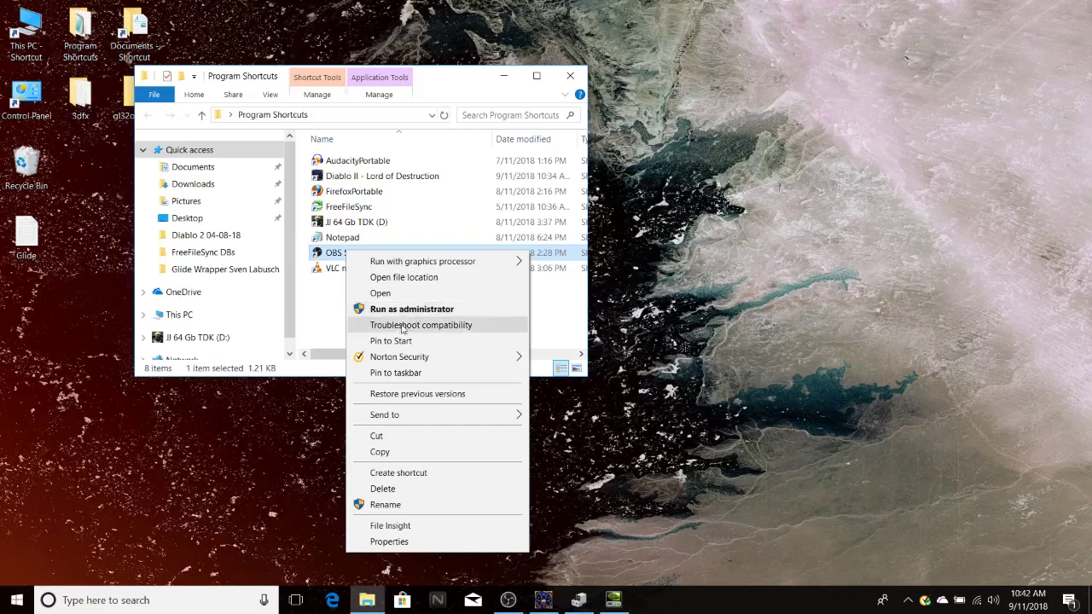
pyautogui.click(390, 542)
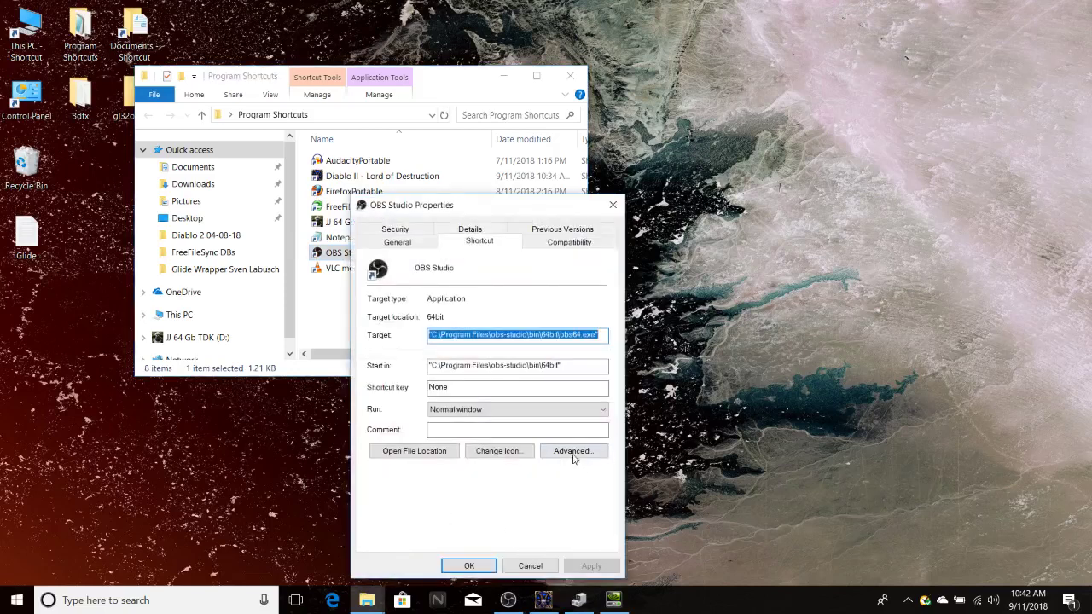
pyautogui.click(573, 455)
pyautogui.click(384, 302)
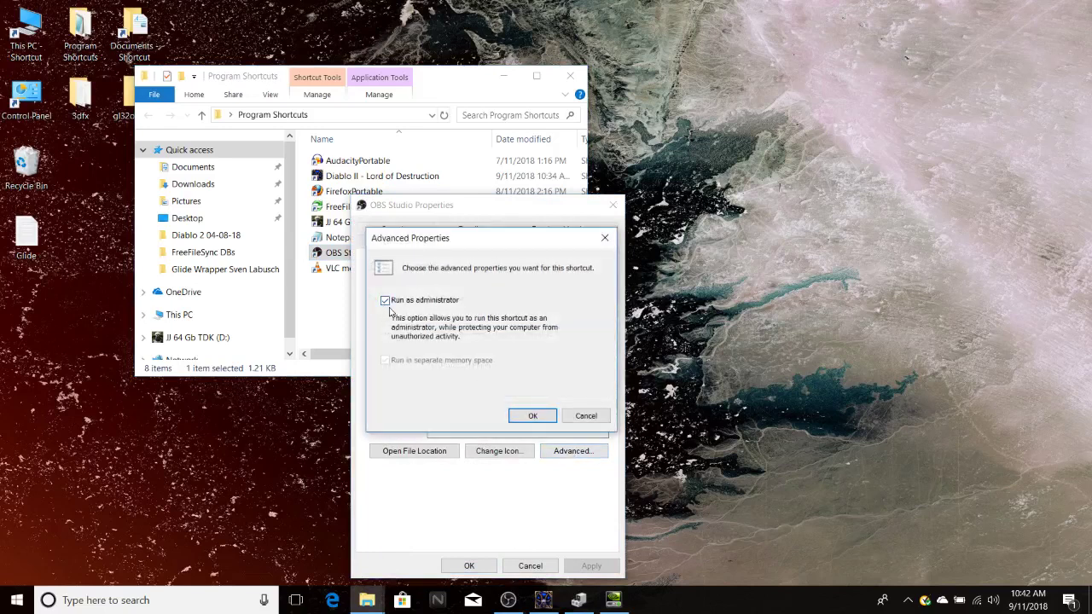
pyautogui.click(582, 418)
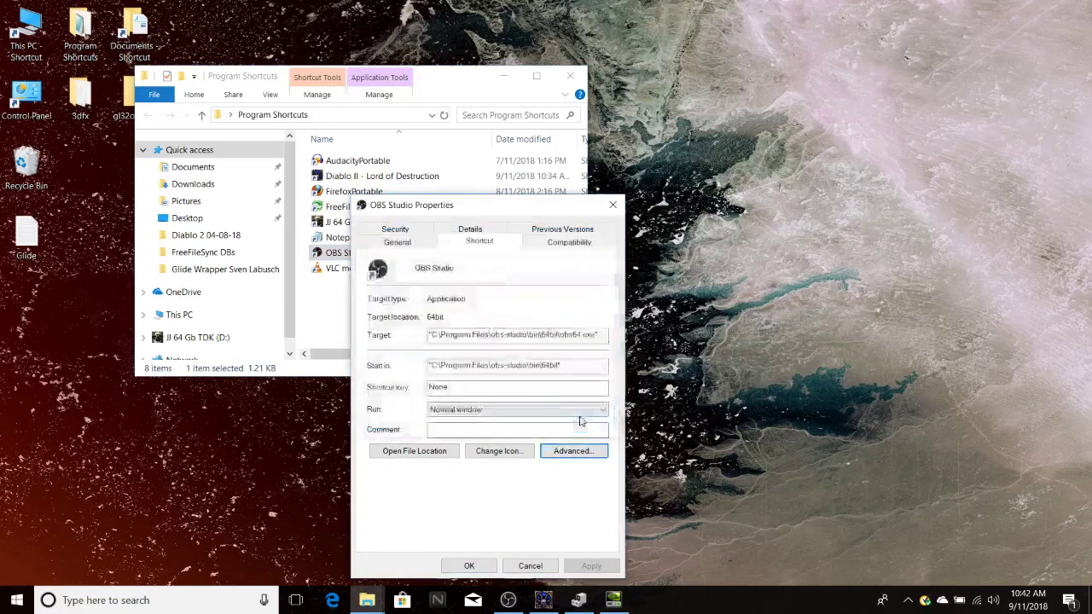
pyautogui.click(529, 566)
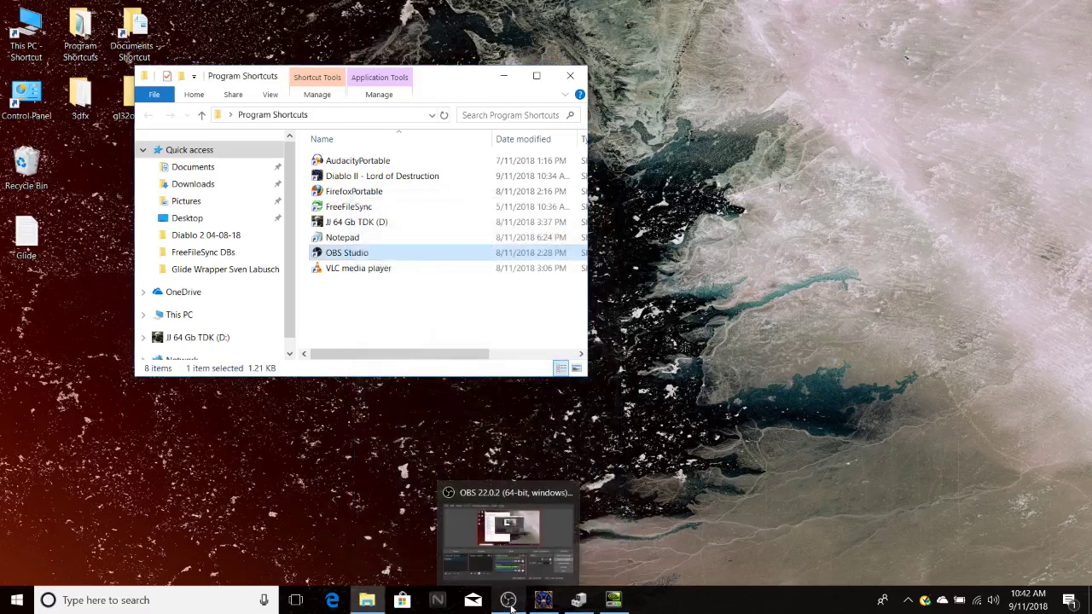
# Step: Restore the OBS Studio window from the taskbar, shift it up-left and enlarge it
pyautogui.click(512, 606)
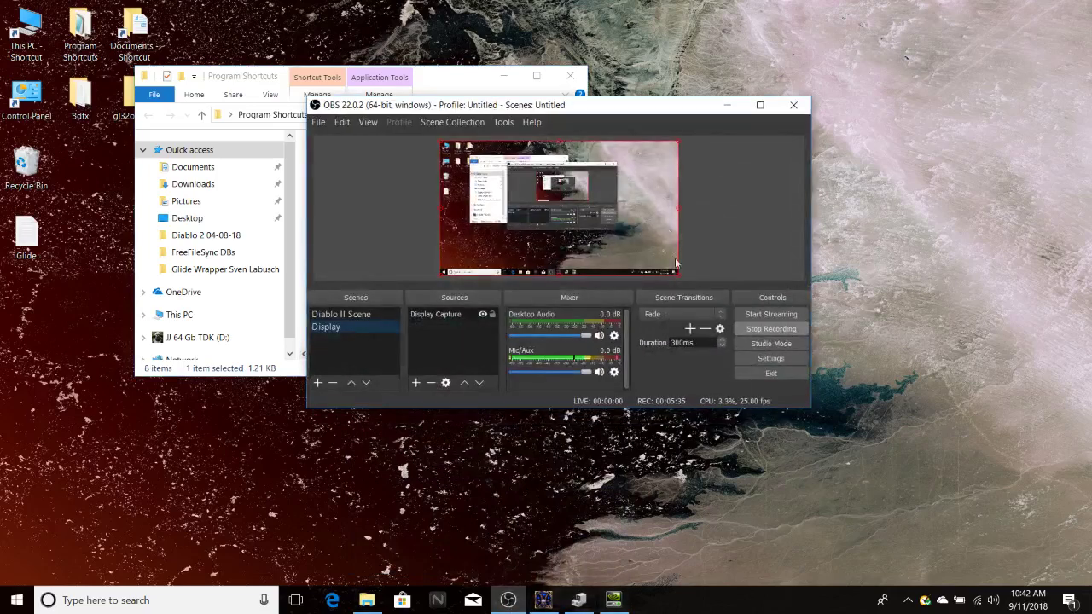
pyautogui.moveTo(597, 105); pyautogui.dragTo(550, 82)
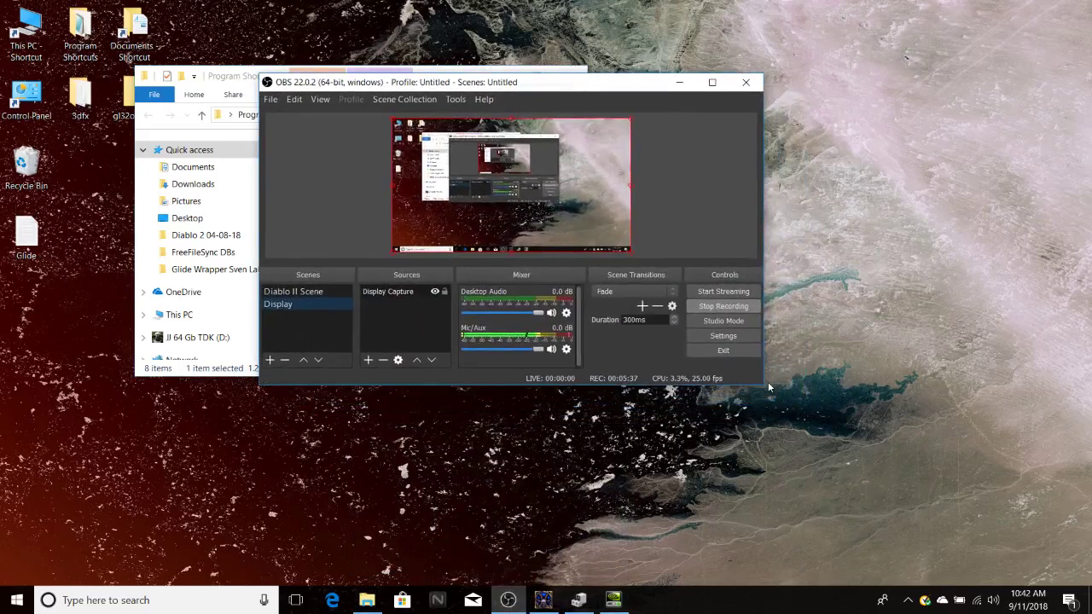
pyautogui.moveTo(763, 385); pyautogui.dragTo(919, 539)
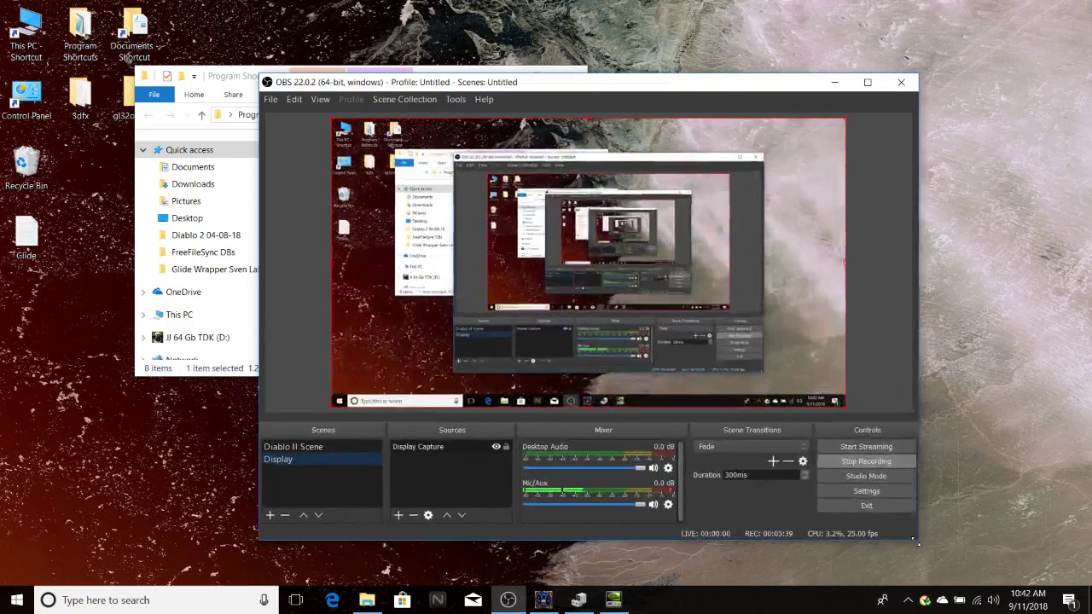
pyautogui.click(866, 492)
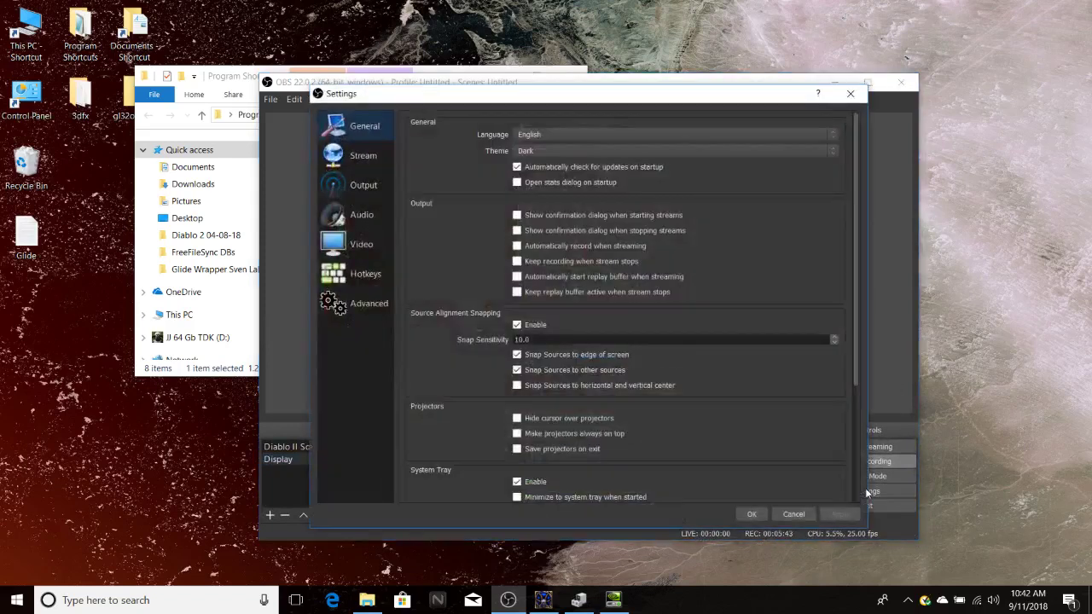
pyautogui.click(337, 189)
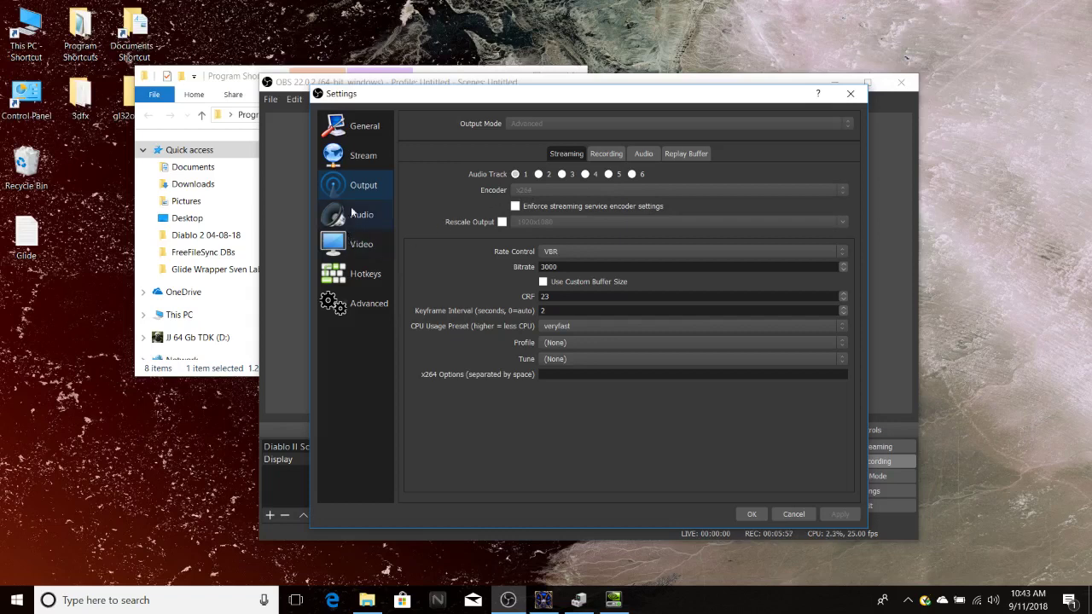
pyautogui.click(601, 153)
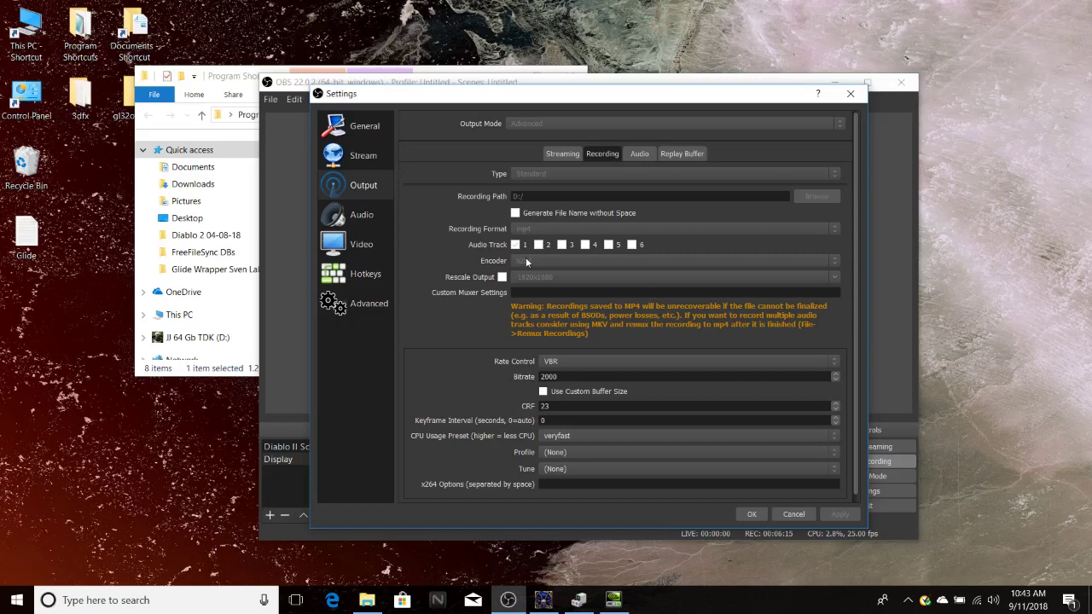
pyautogui.click(783, 514)
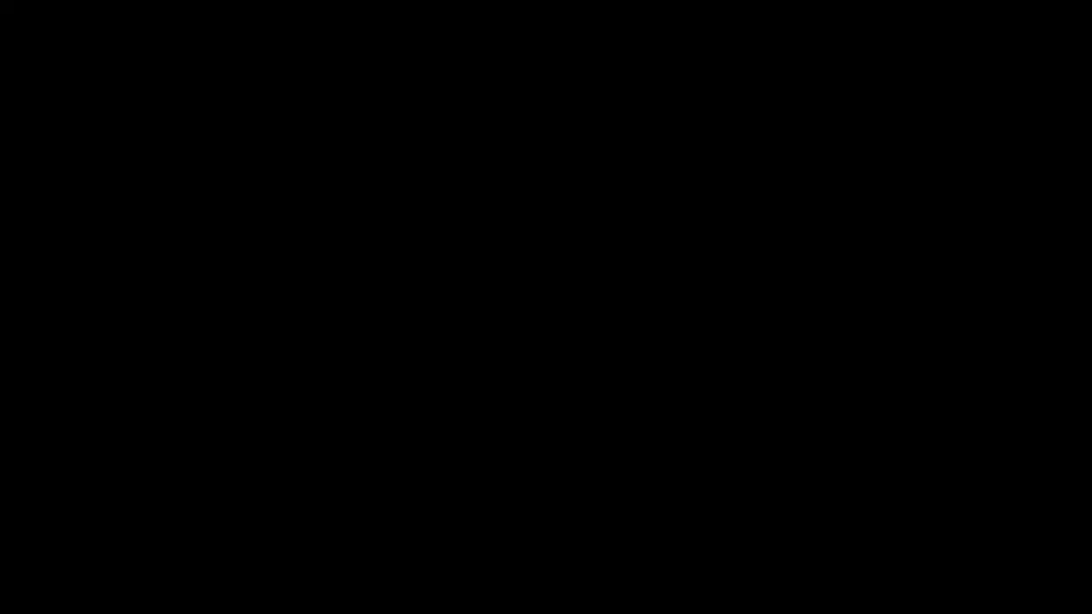